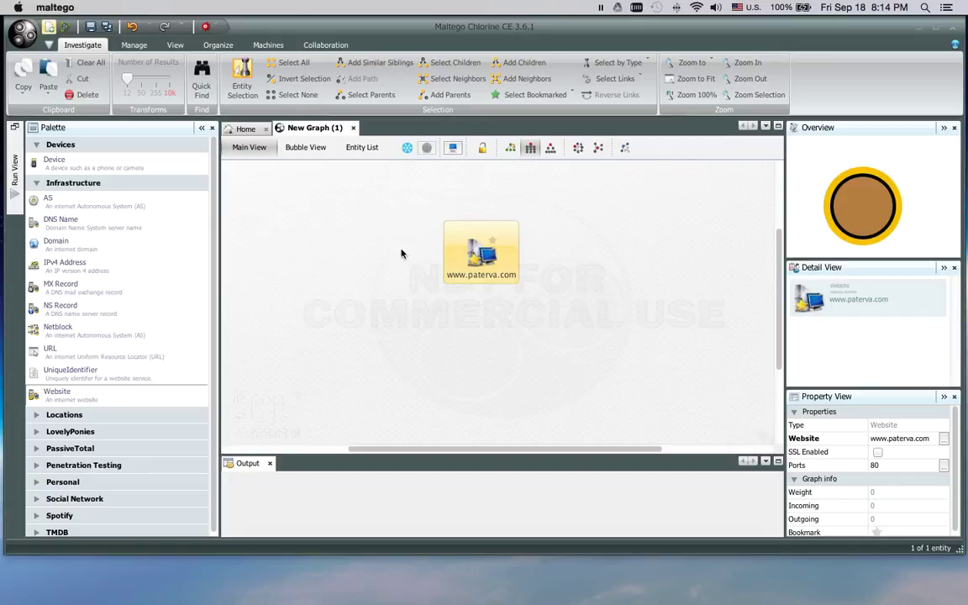
pyautogui.doubleClick(450, 267)
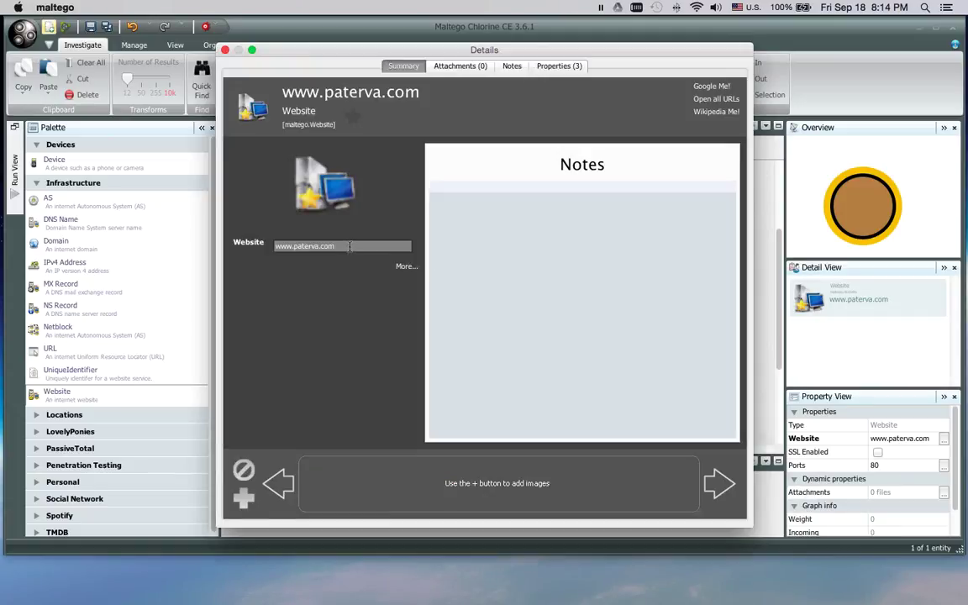
pyautogui.moveTo(349, 246); pyautogui.dragTo(263, 247)
pyautogui.write('www.nato.int')
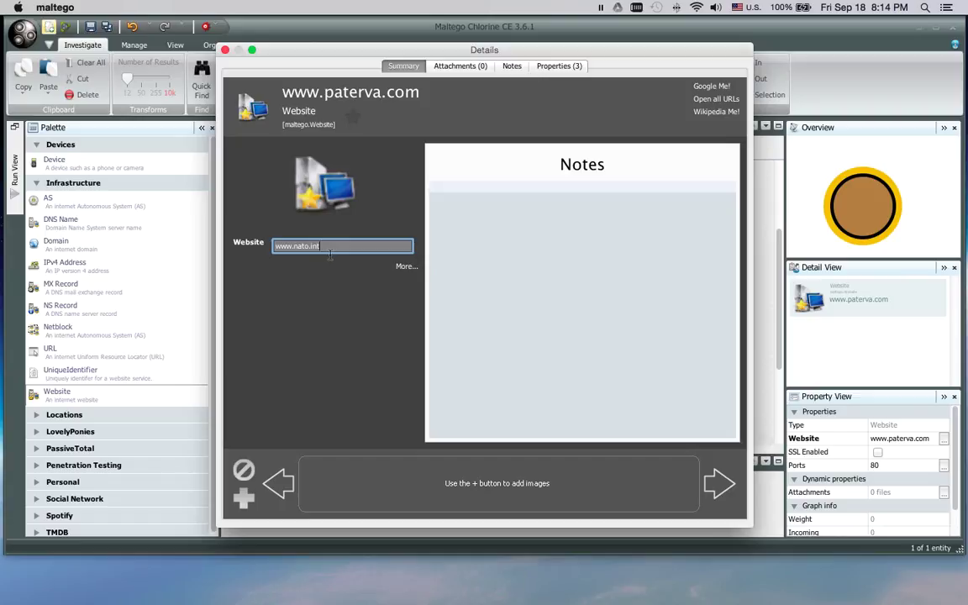
pyautogui.click(225, 51)
pyautogui.click(494, 317)
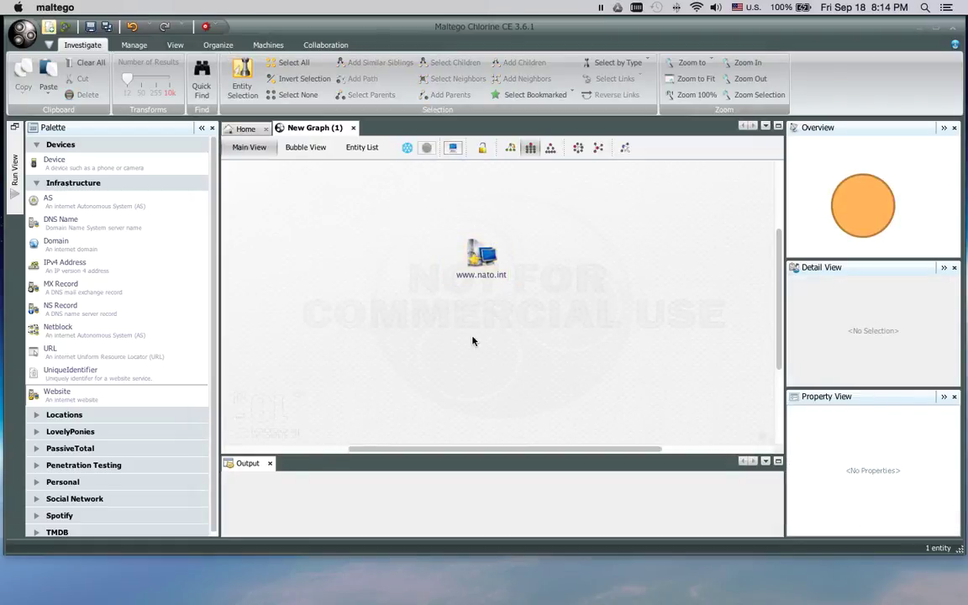
pyautogui.click(474, 264)
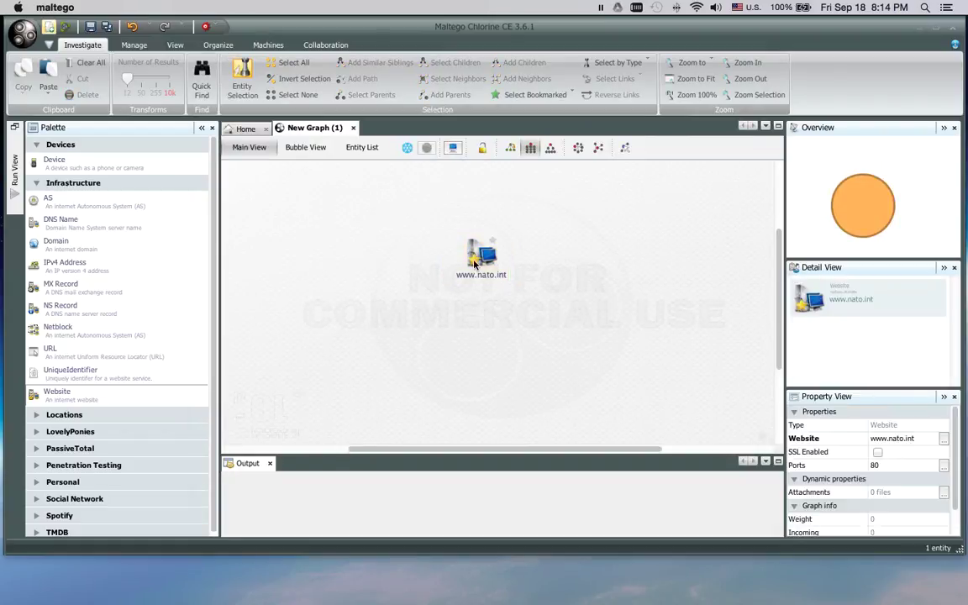
pyautogui.click(473, 254)
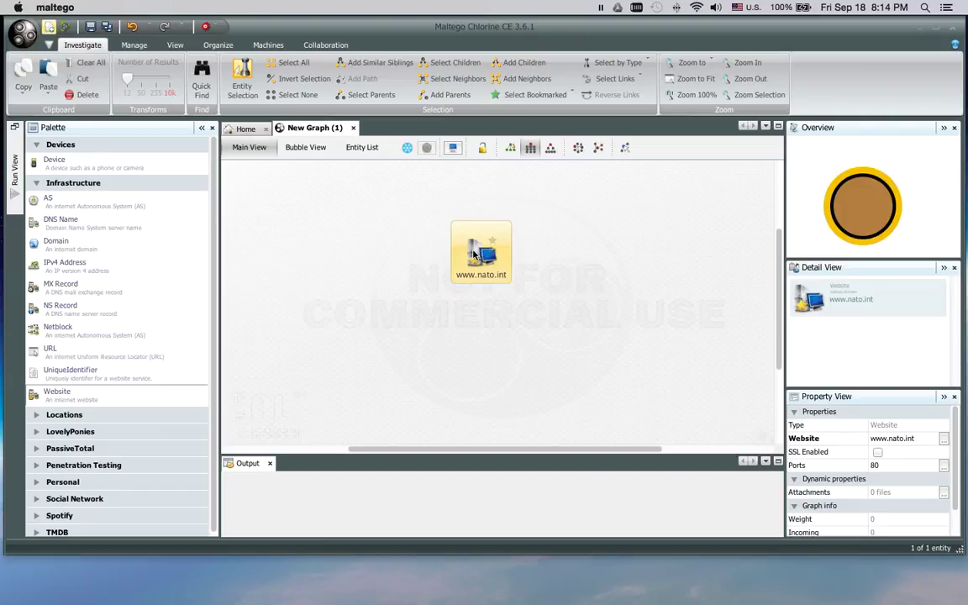
pyautogui.rightClick(473, 254)
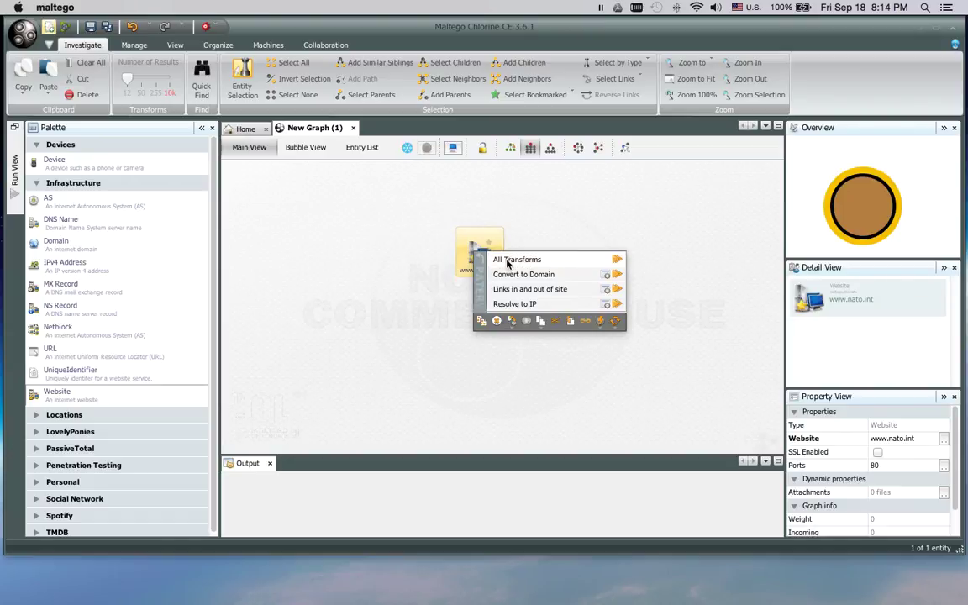
pyautogui.click(507, 262)
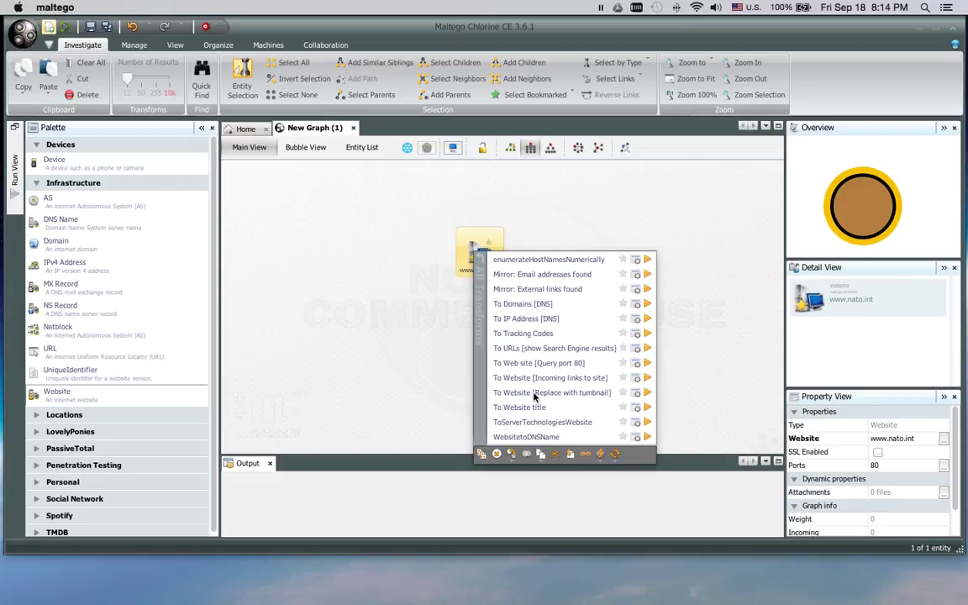
pyautogui.click(468, 244)
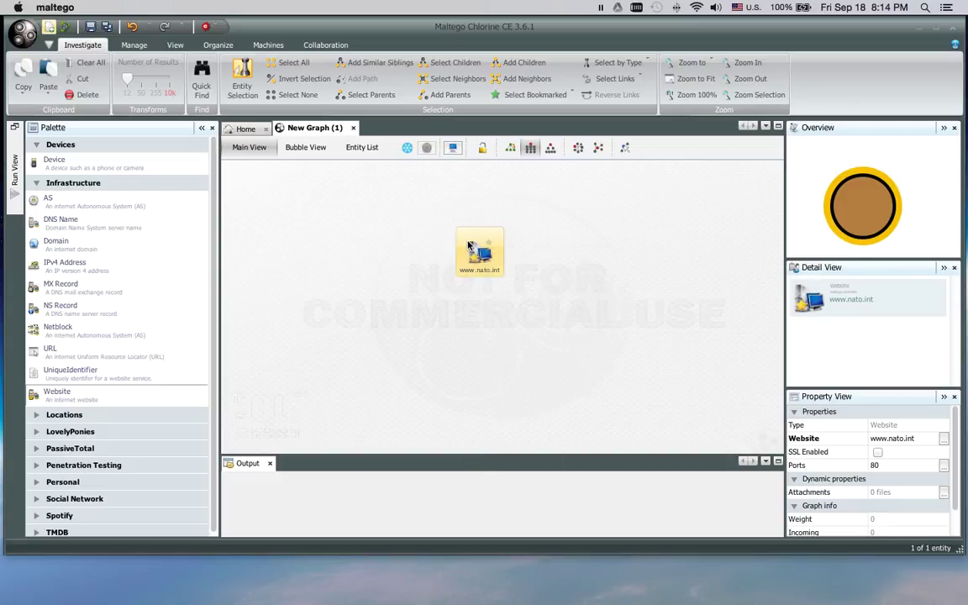
pyautogui.rightClick(468, 243)
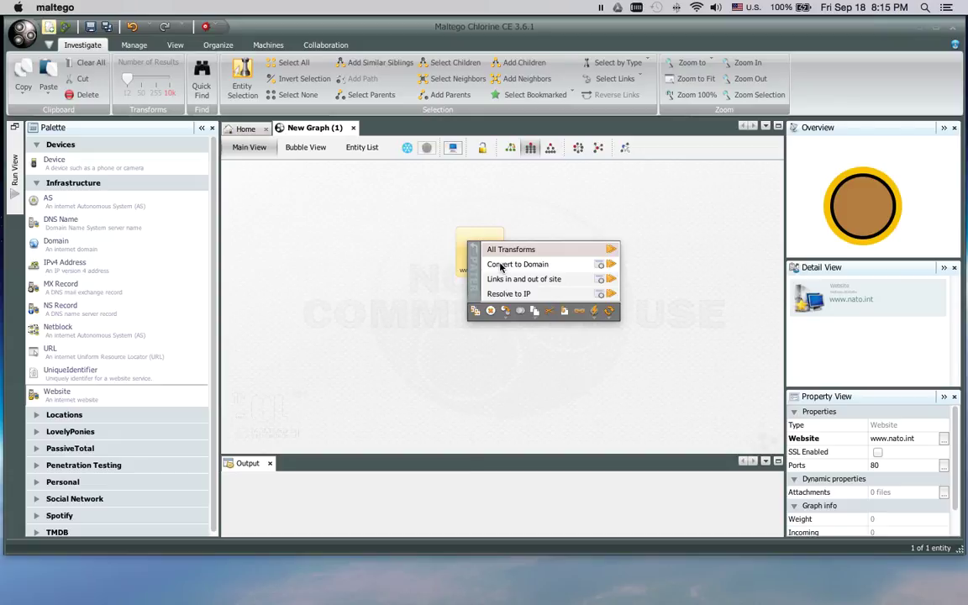
pyautogui.click(500, 265)
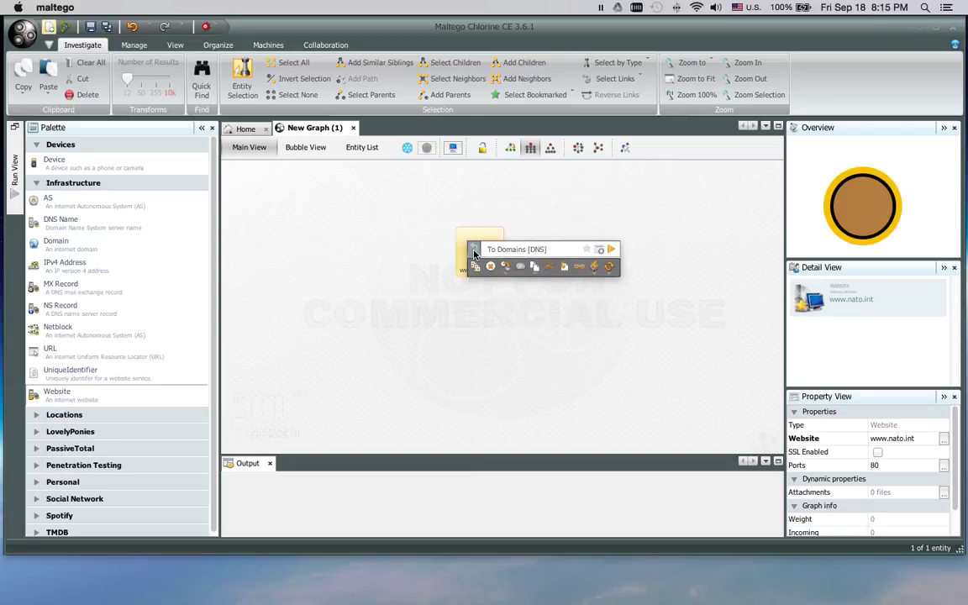
pyautogui.click(474, 252)
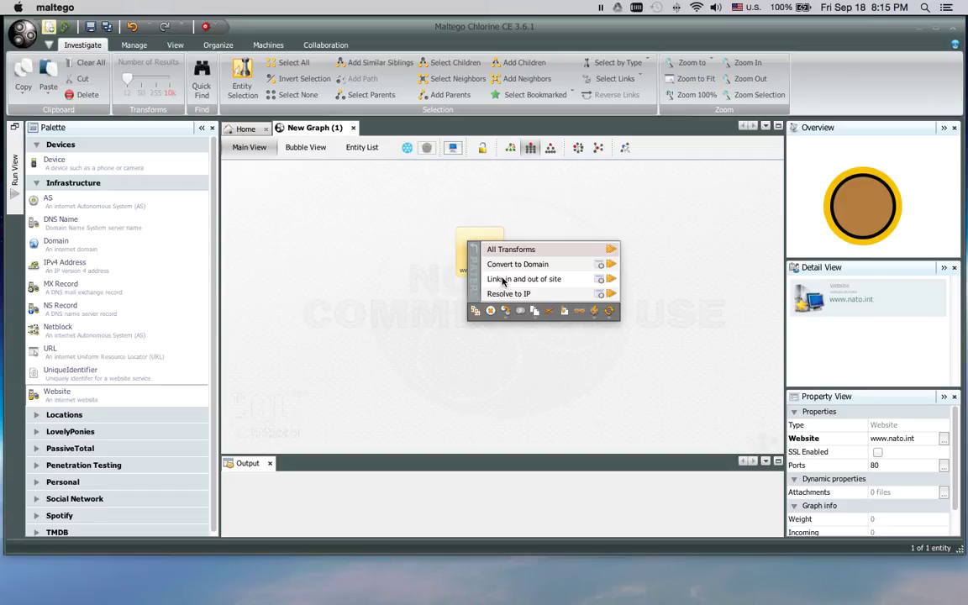
pyautogui.click(503, 280)
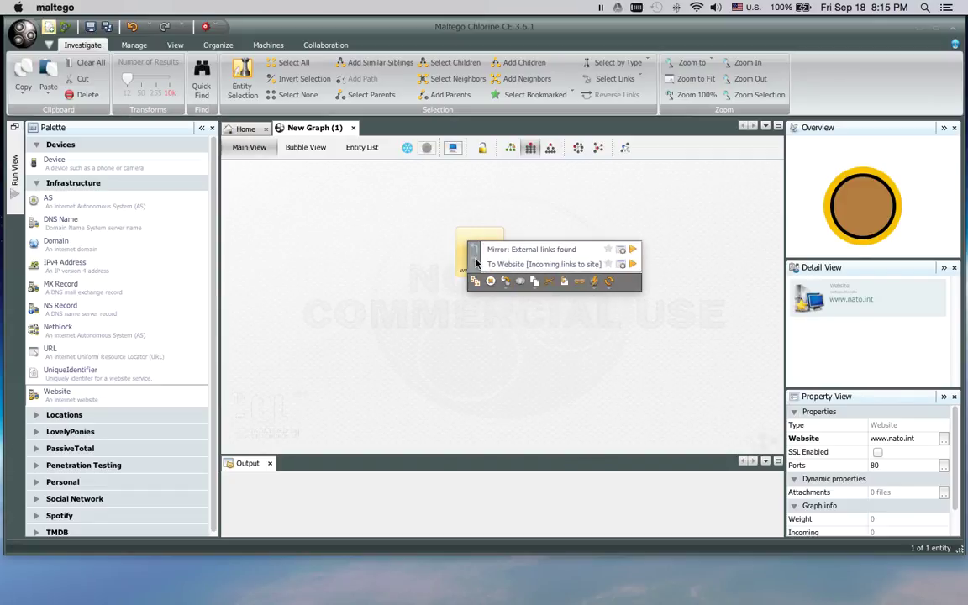
pyautogui.click(475, 262)
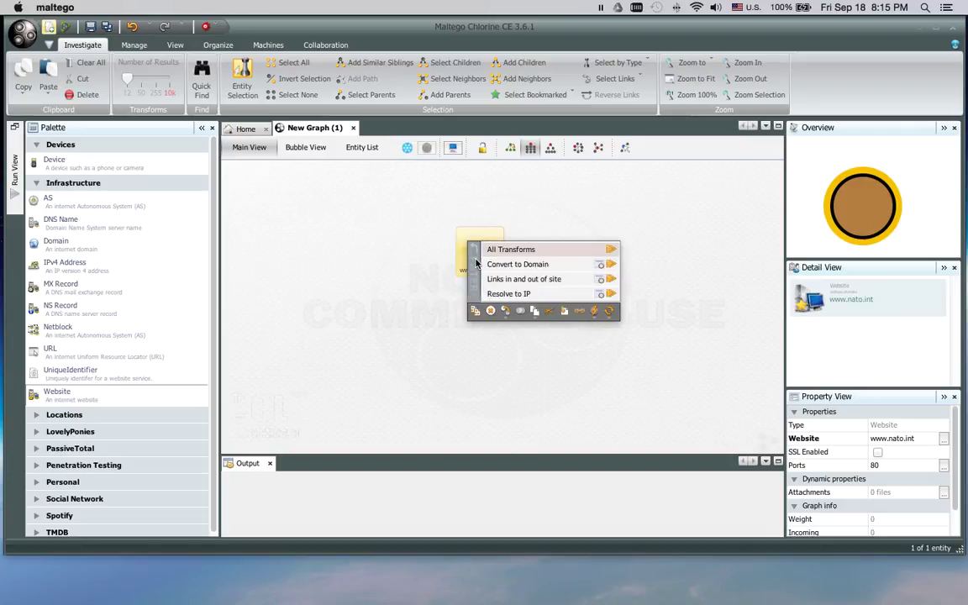
pyautogui.click(503, 294)
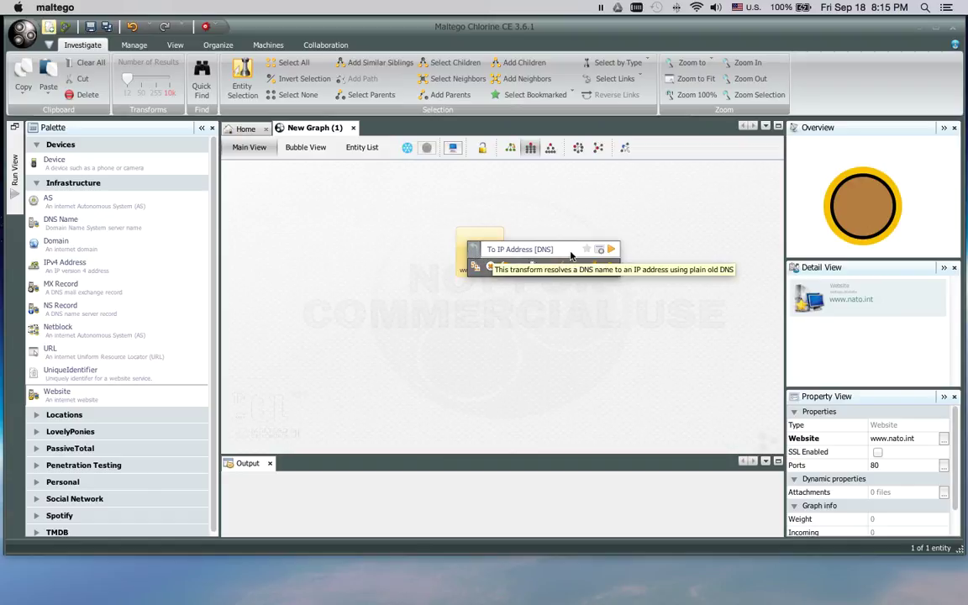
pyautogui.click(611, 251)
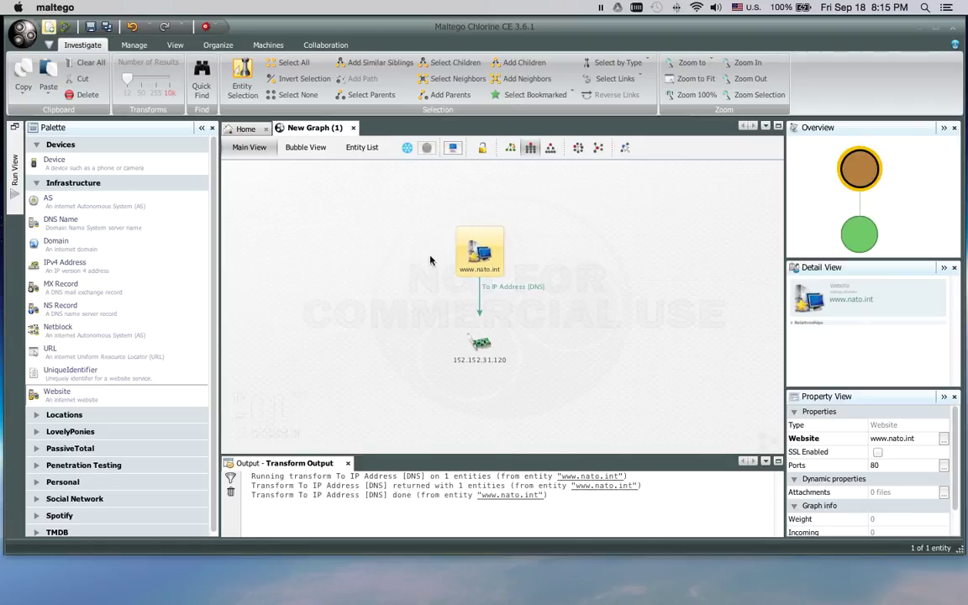
pyautogui.click(480, 345)
pyautogui.click(484, 253)
pyautogui.click(477, 348)
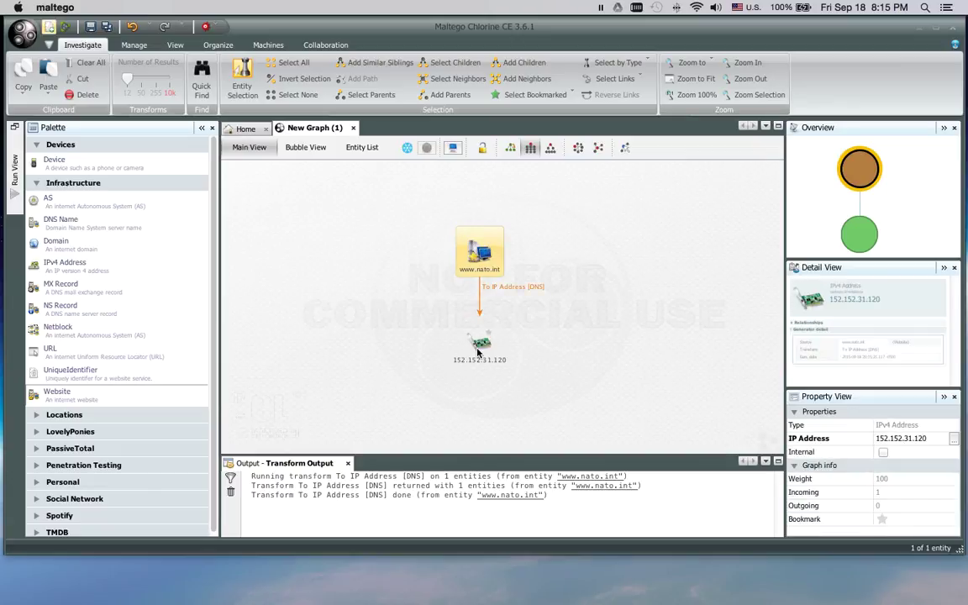
pyautogui.click(465, 256)
pyautogui.moveTo(464, 254)
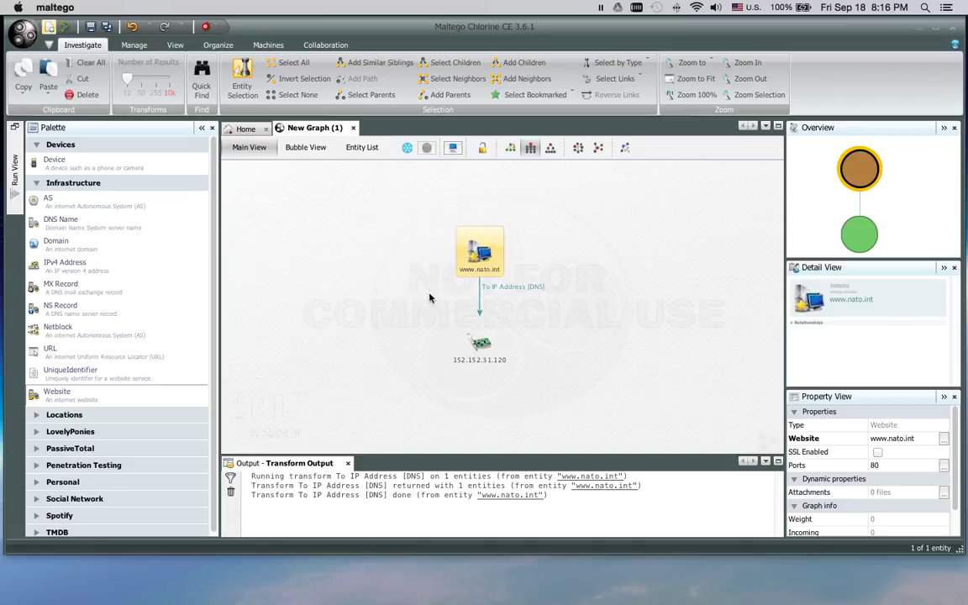
pyautogui.rightClick(480, 259)
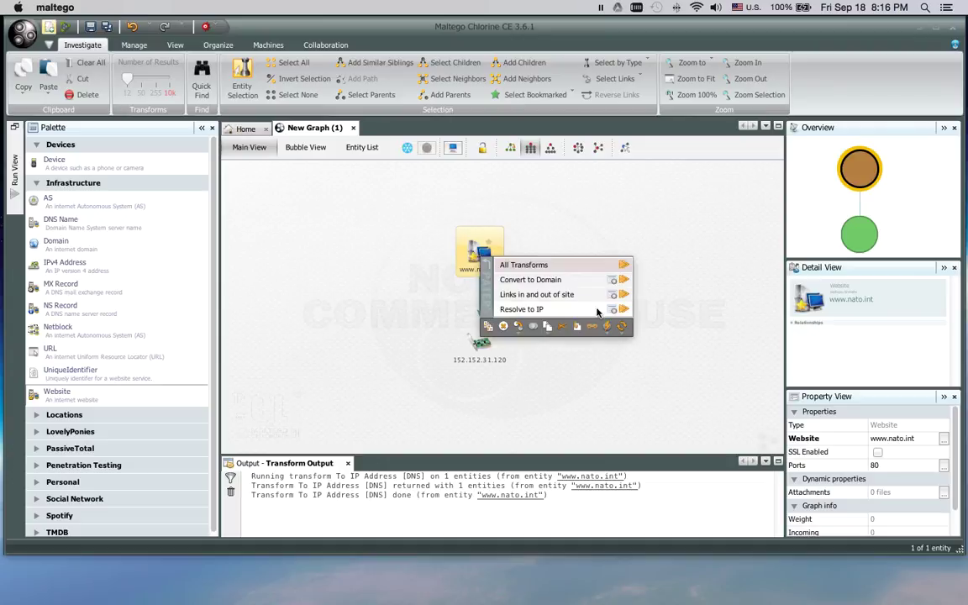
pyautogui.click(481, 345)
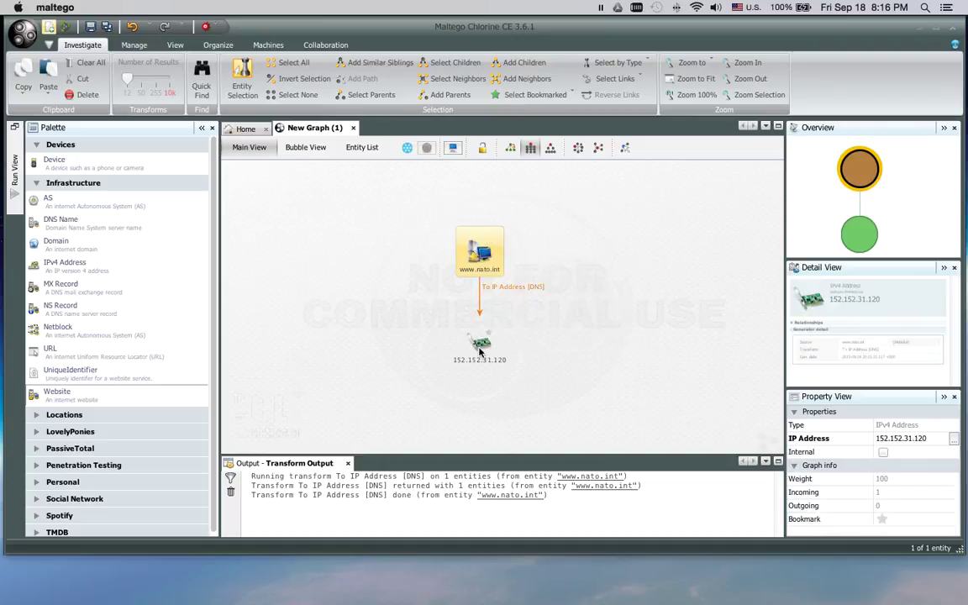
pyautogui.rightClick(481, 352)
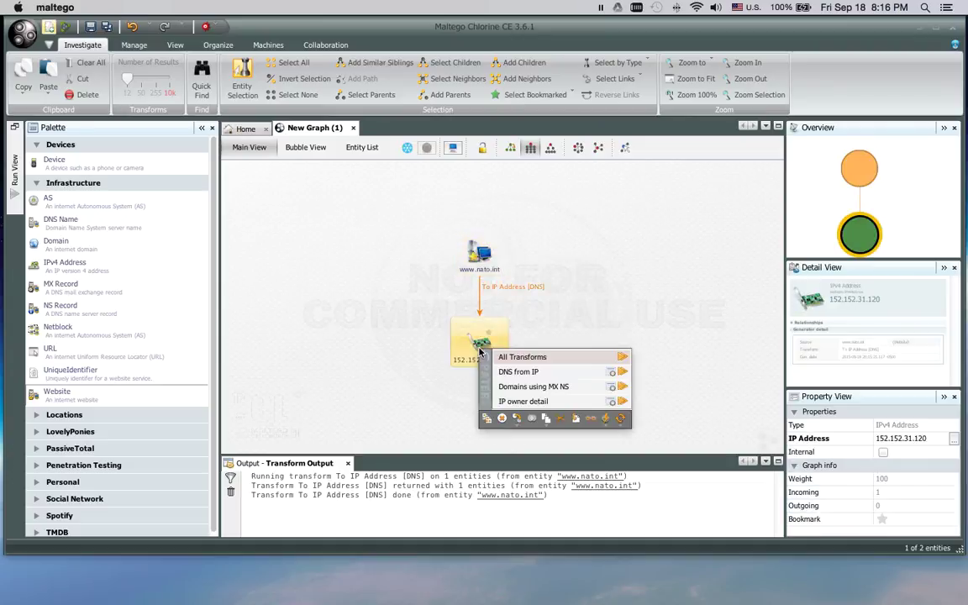
pyautogui.click(528, 402)
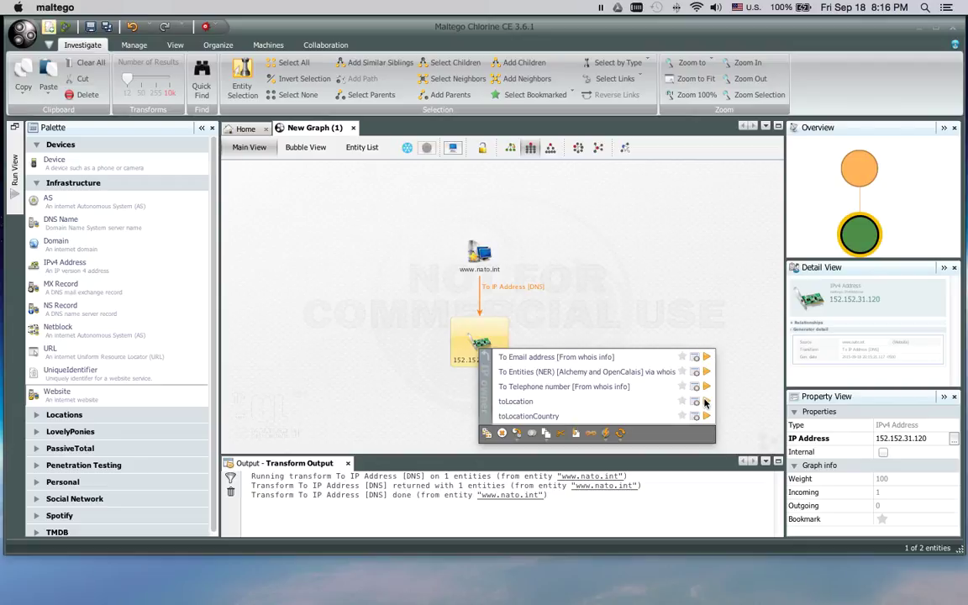
pyautogui.rightClick(445, 334)
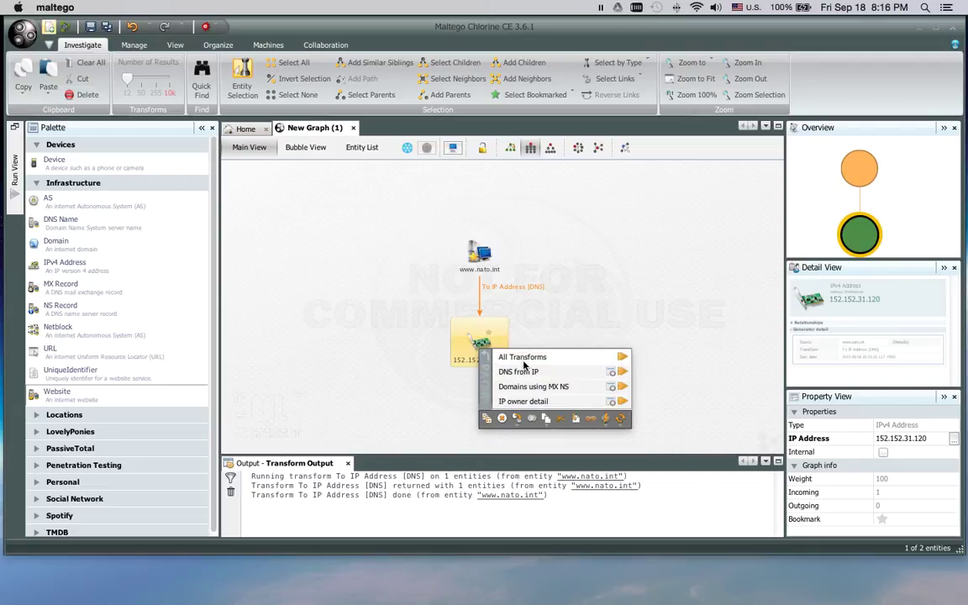
pyautogui.click(622, 403)
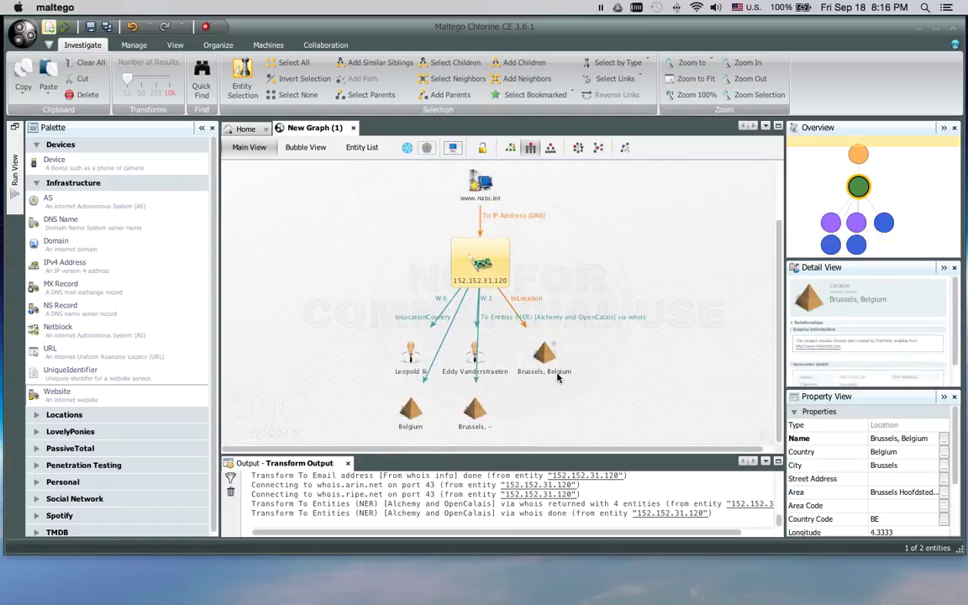
# - Reapply the graph layout and move the three location entities away from the two person entities
pyautogui.click(530, 148)
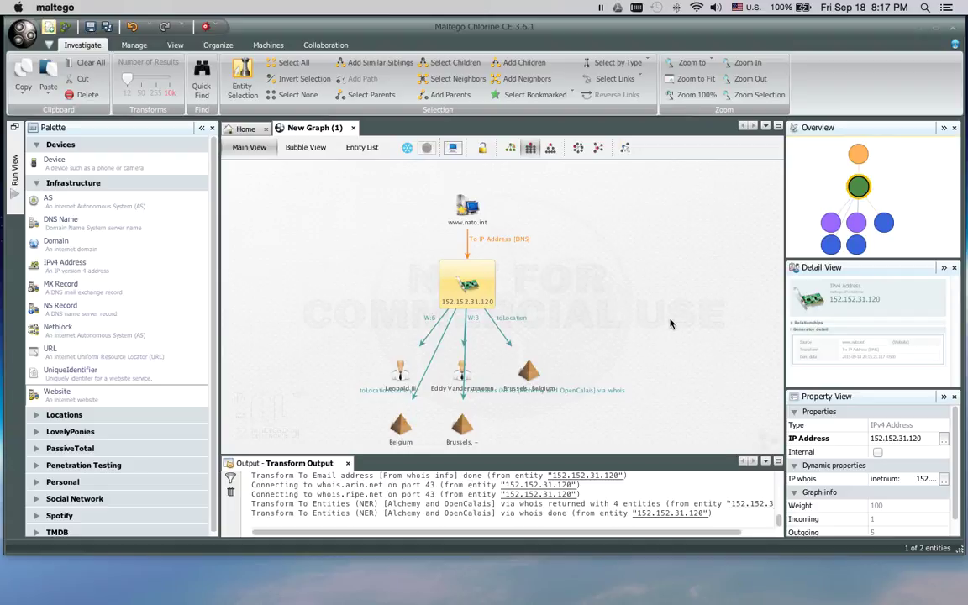
pyautogui.scroll(-2, 622, 324)
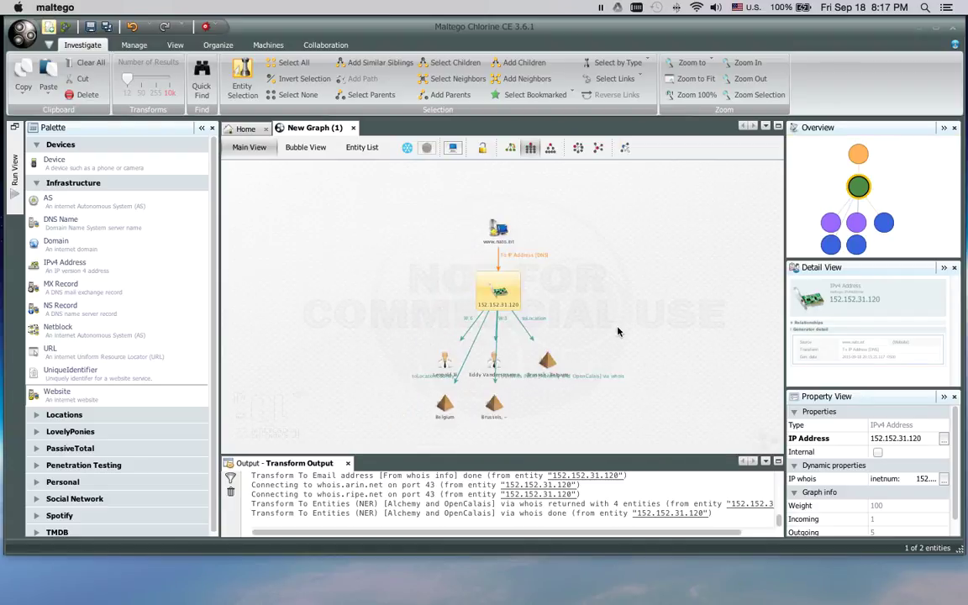
pyautogui.scroll(2, 602, 351)
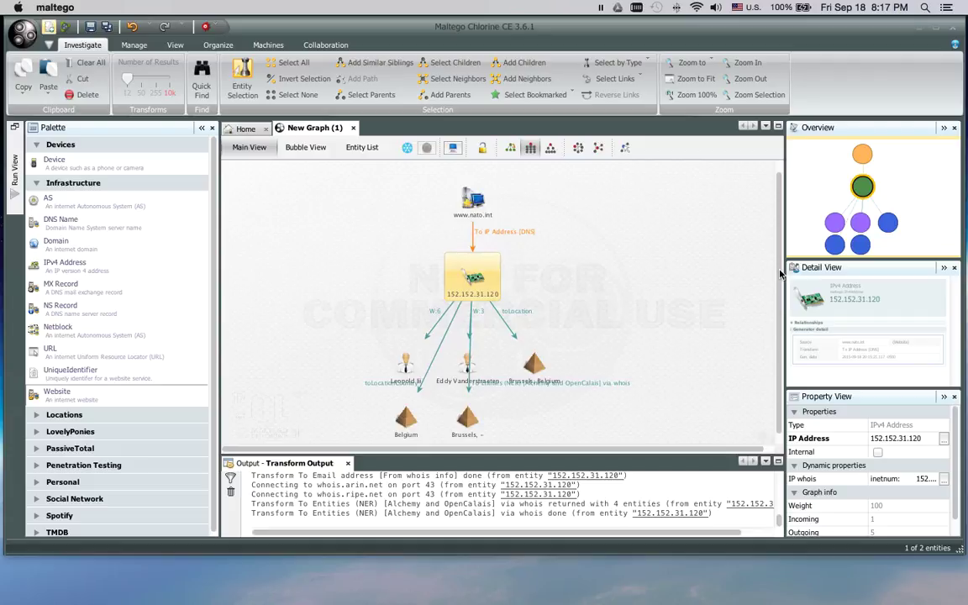
pyautogui.click(535, 355)
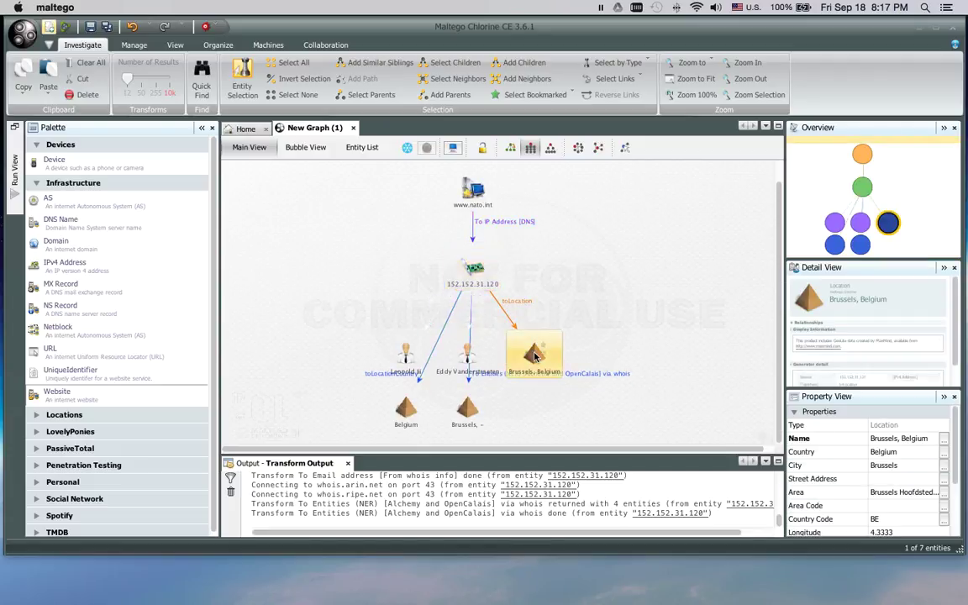
pyautogui.moveTo(535, 355); pyautogui.dragTo(613, 319)
pyautogui.moveTo(467, 407); pyautogui.dragTo(616, 393)
pyautogui.click(468, 410)
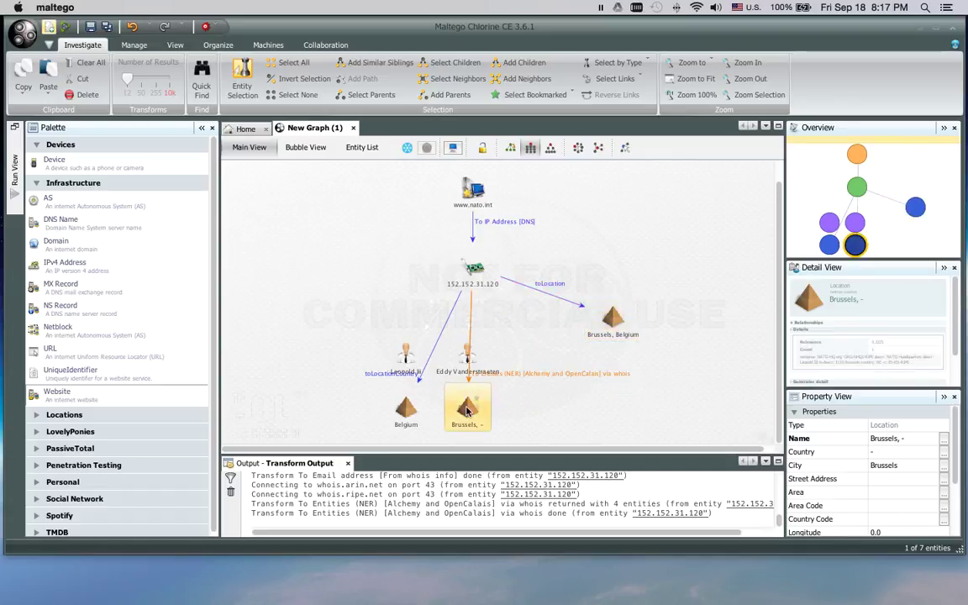
pyautogui.moveTo(468, 409); pyautogui.dragTo(680, 283)
pyautogui.click(405, 410)
pyautogui.moveTo(416, 410); pyautogui.dragTo(677, 371)
pyautogui.click(536, 388)
# - Examine the details of the two person entities, the IP address entity and the website entity
pyautogui.click(484, 372)
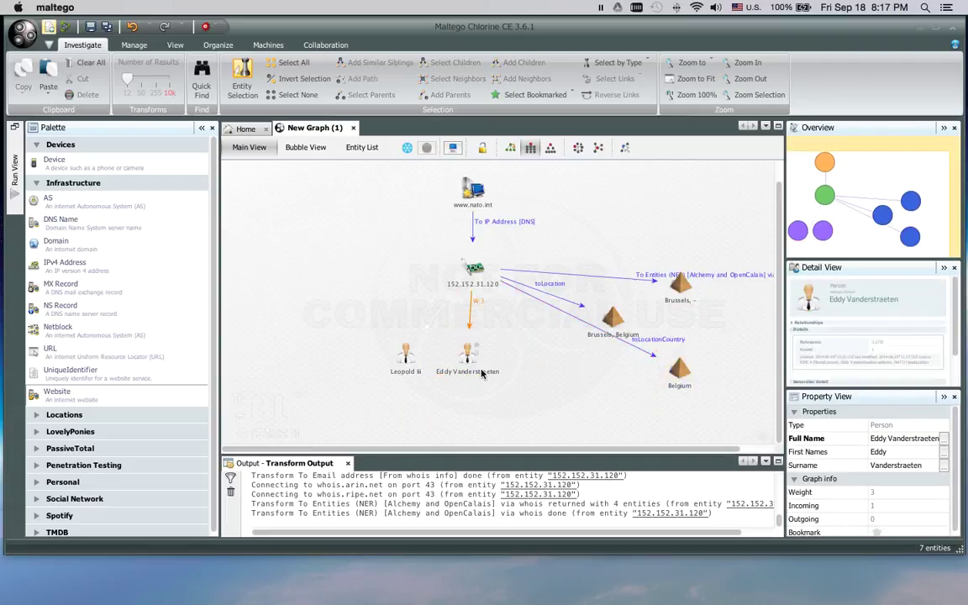
pyautogui.click(408, 352)
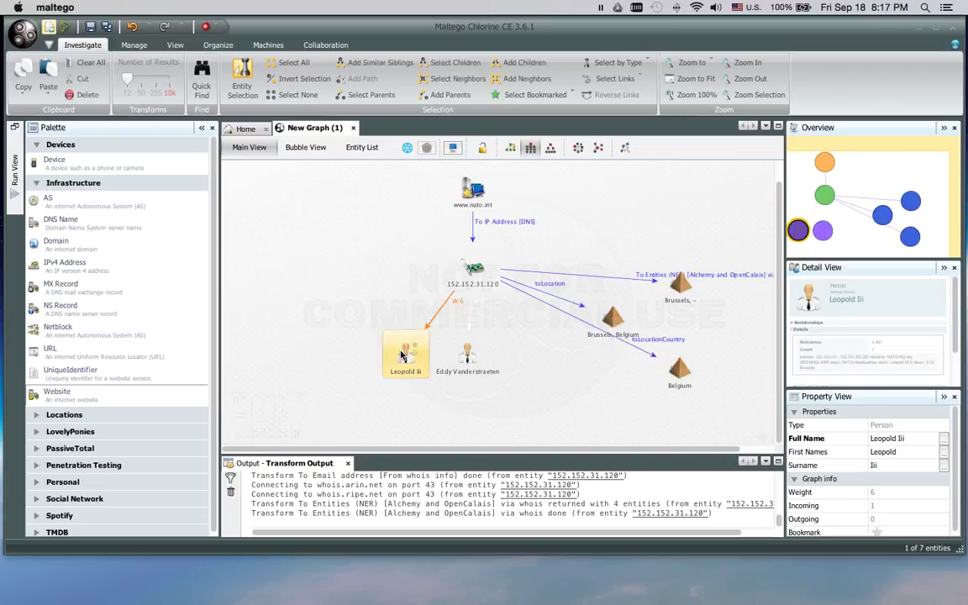
pyautogui.click(404, 358)
pyautogui.click(419, 395)
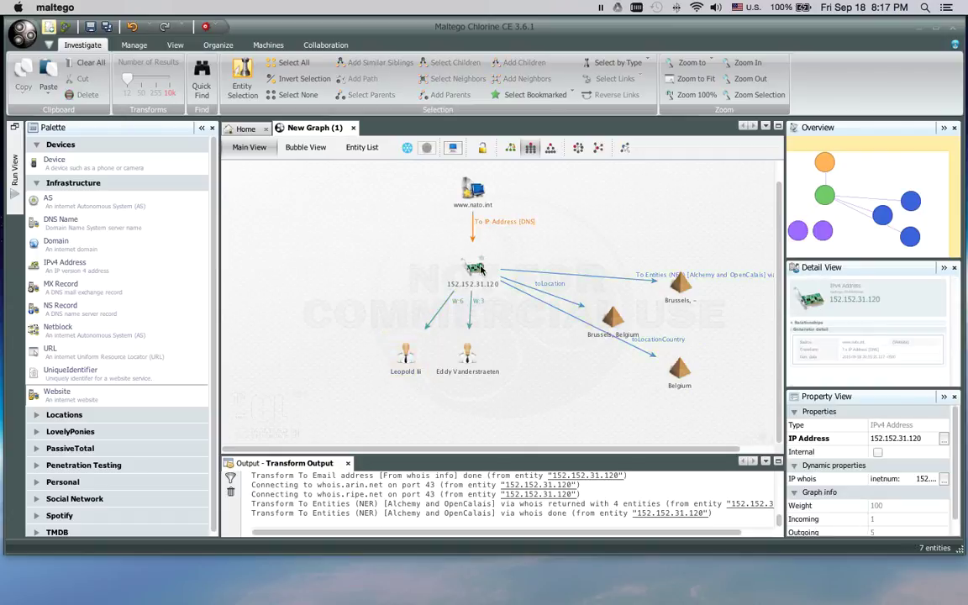
pyautogui.click(473, 237)
pyautogui.click(473, 195)
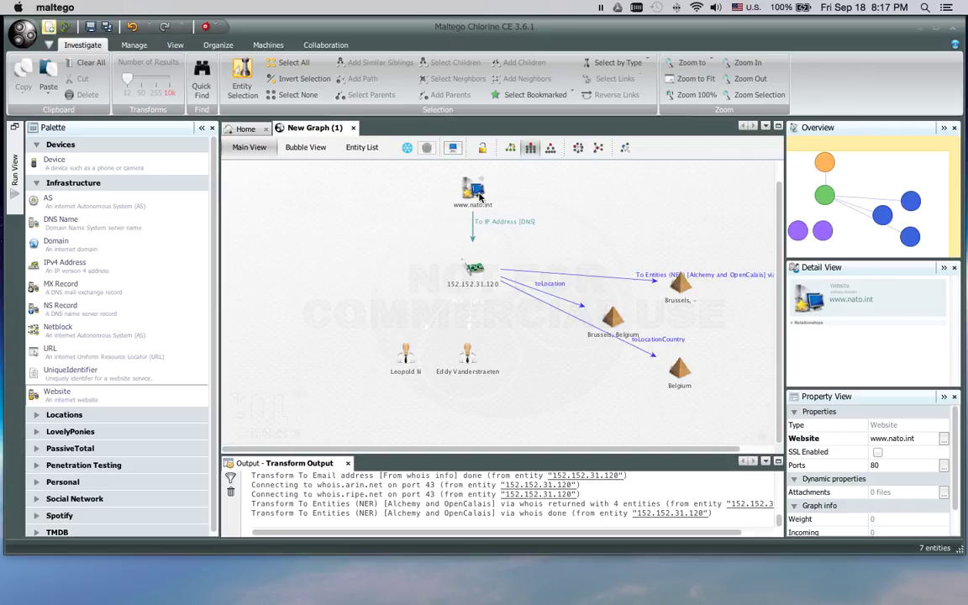
pyautogui.click(478, 220)
pyautogui.click(597, 256)
pyautogui.click(441, 404)
# - Run the To Email Address [using Search Engine] transform on the left-hand person entity below the IP address
pyautogui.click(407, 359)
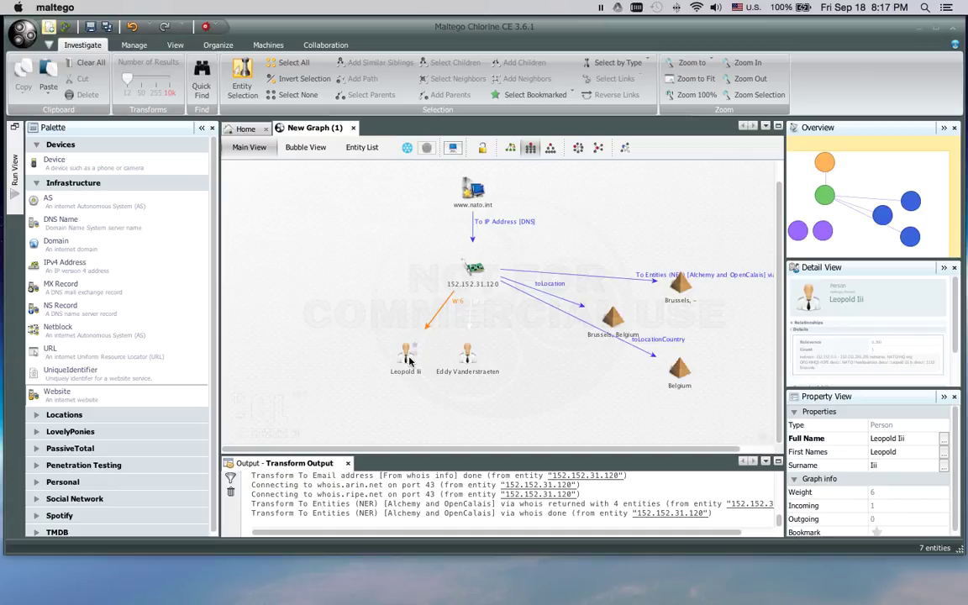
pyautogui.click(404, 356)
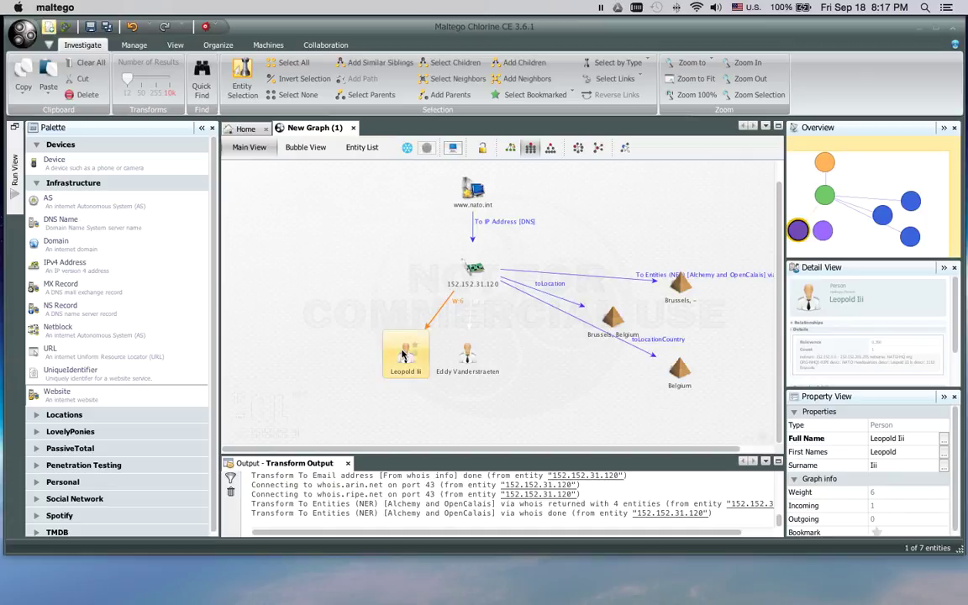
pyautogui.rightClick(404, 356)
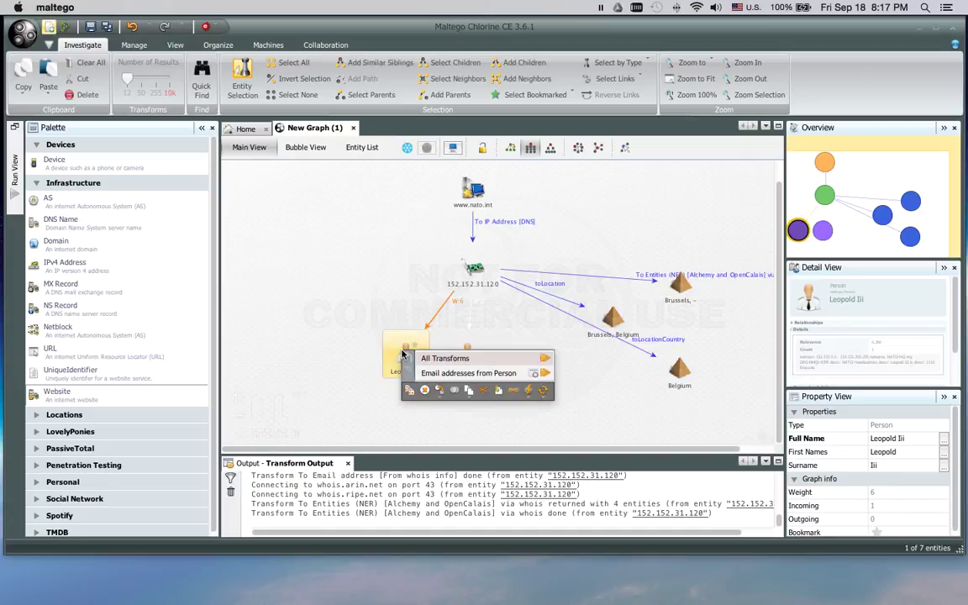
pyautogui.click(481, 379)
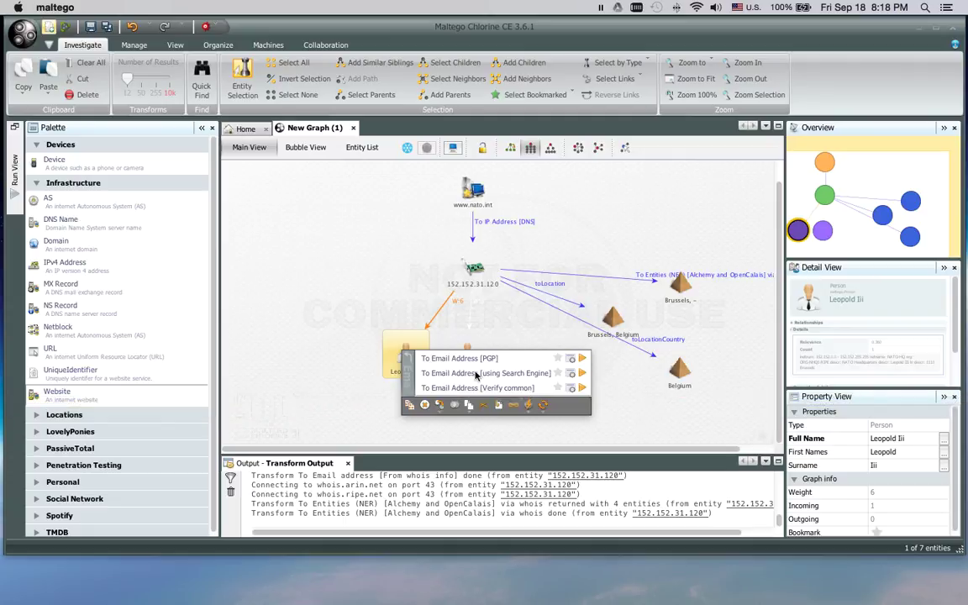
pyautogui.click(582, 373)
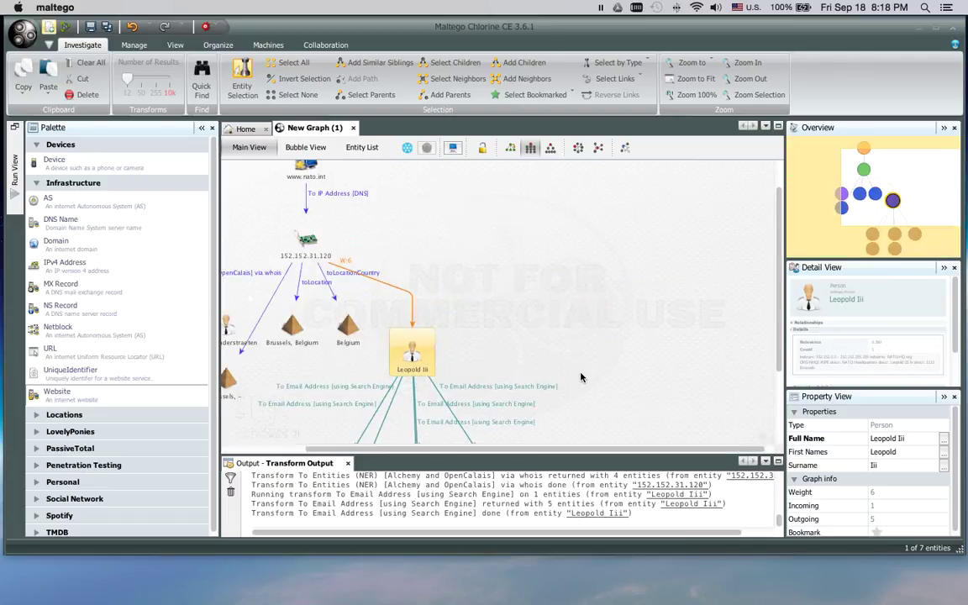
# - Run the To Email Address [using Search Engine] transform on the other person entity, next to the Brussels, Belgium location
pyautogui.moveTo(781, 321); pyautogui.dragTo(780, 424)
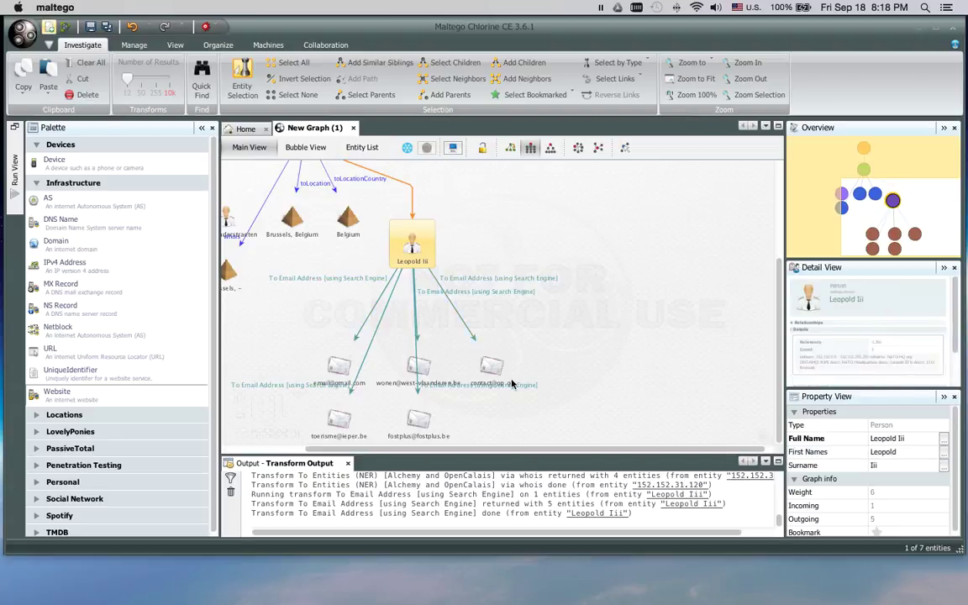
pyautogui.hscroll(-3, 463, 452)
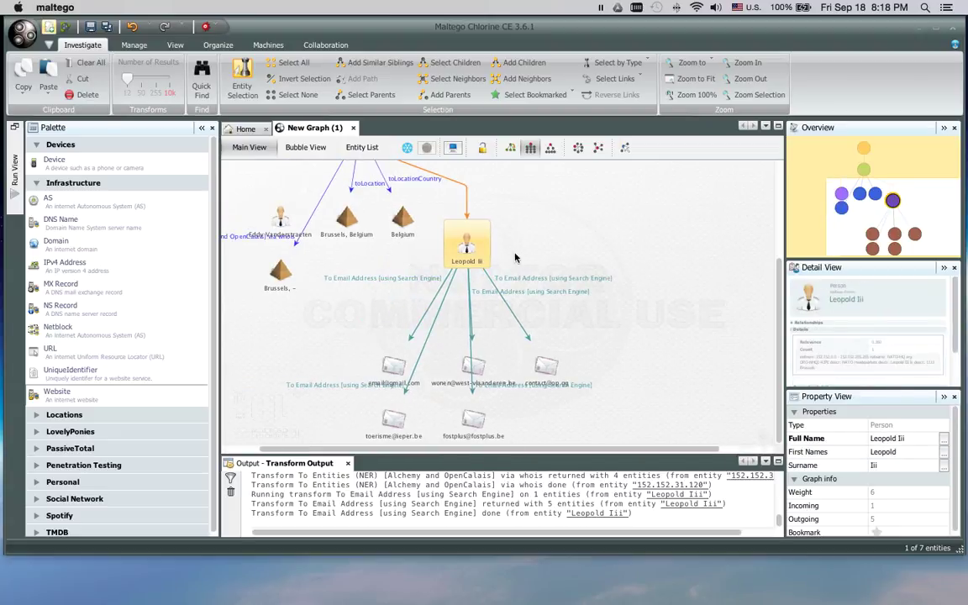
pyautogui.click(273, 220)
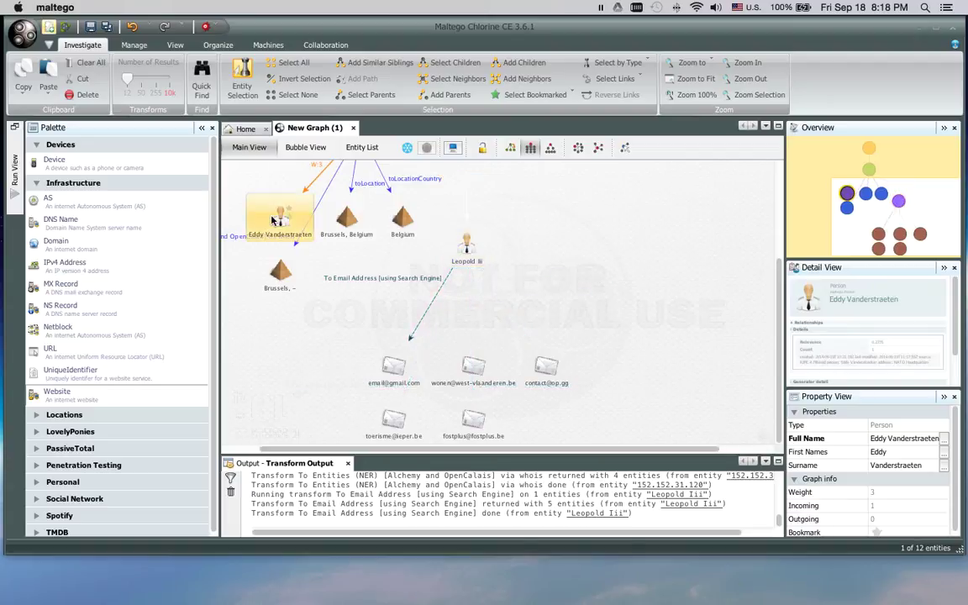
pyautogui.rightClick(274, 220)
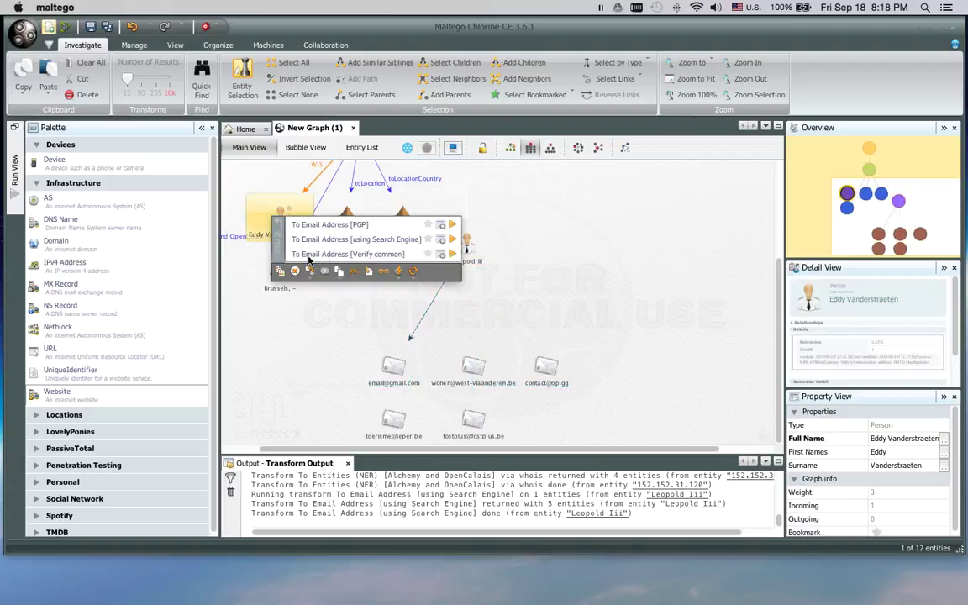
pyautogui.click(452, 241)
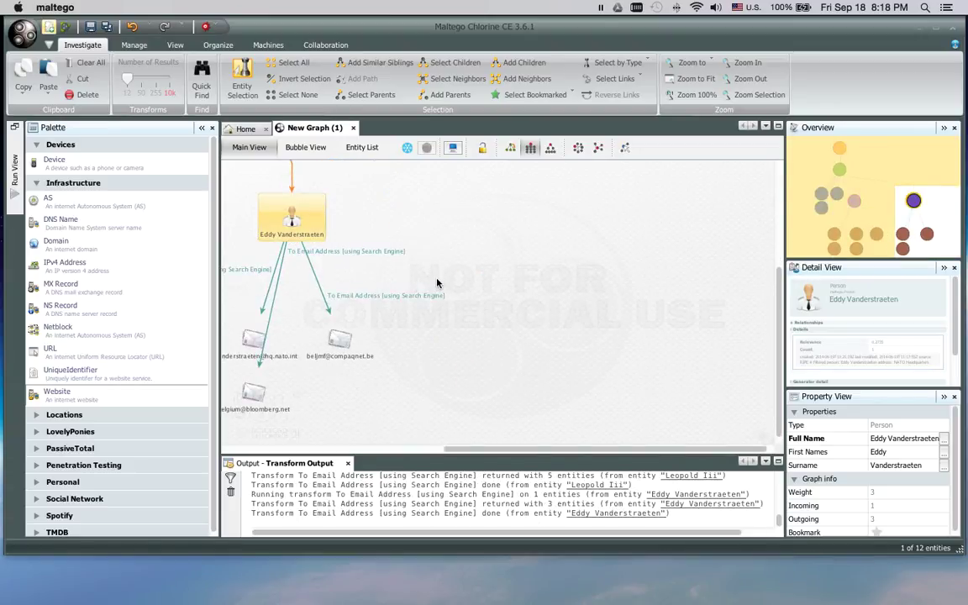
# - Examine the whole graph from the website and IP address down to the email addresses linked to both person entities
pyautogui.moveTo(780, 303); pyautogui.dragTo(780, 257)
pyautogui.scroll(3, 735, 281)
pyautogui.hscroll(-5, 735, 281)
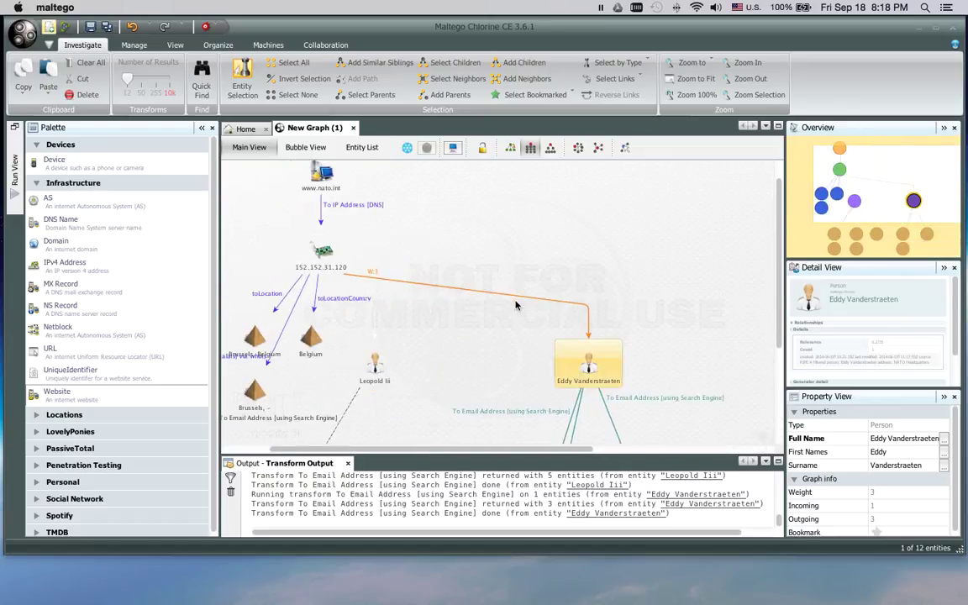
pyautogui.scroll(-3, 501, 225)
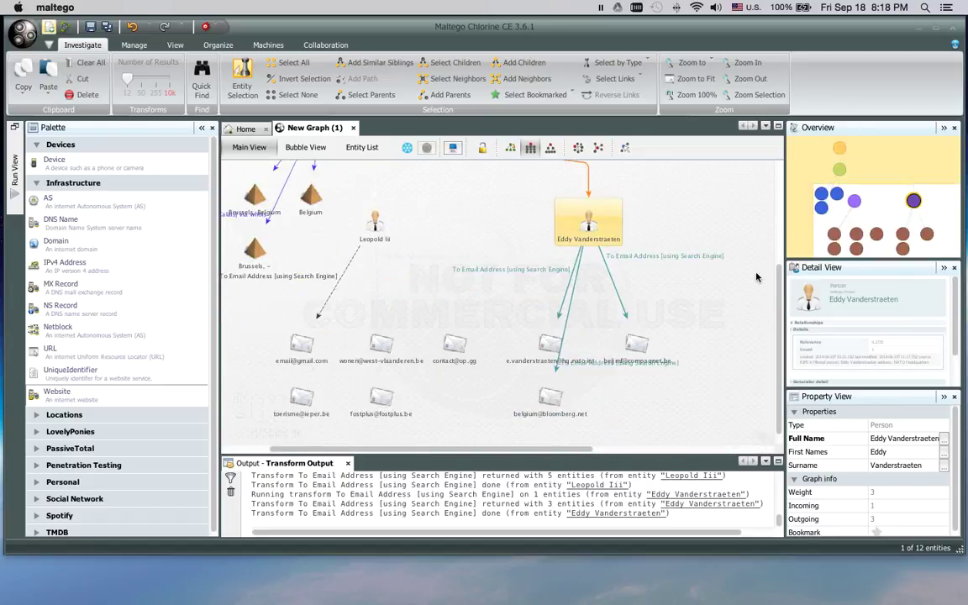
pyautogui.scroll(3, 639, 252)
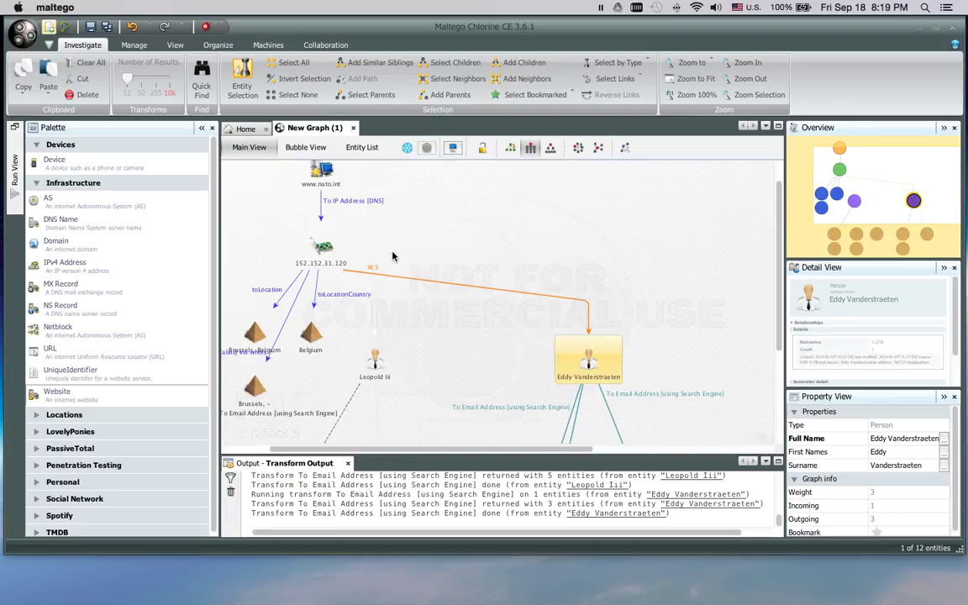
pyautogui.moveTo(392, 257); pyautogui.dragTo(502, 218)
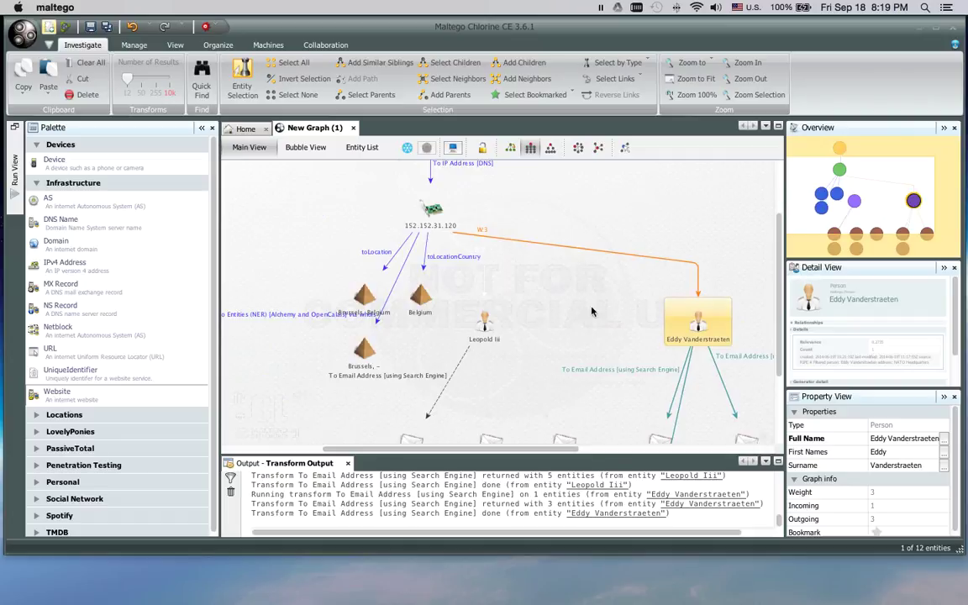
pyautogui.scroll(-5, 577, 313)
pyautogui.scroll(5, 576, 312)
pyautogui.scroll(-5, 577, 312)
pyautogui.scroll(2, 577, 313)
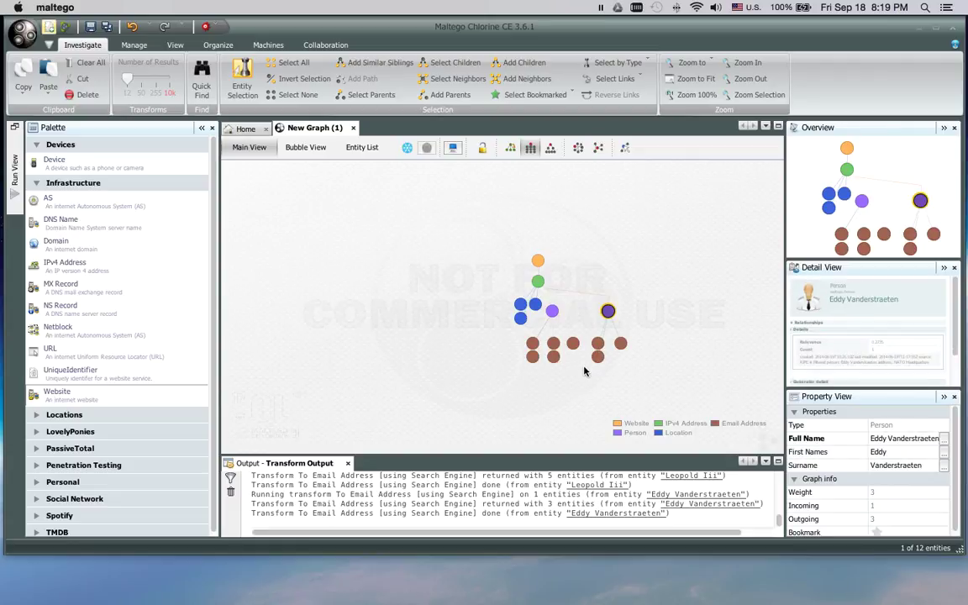
pyautogui.scroll(3, 560, 314)
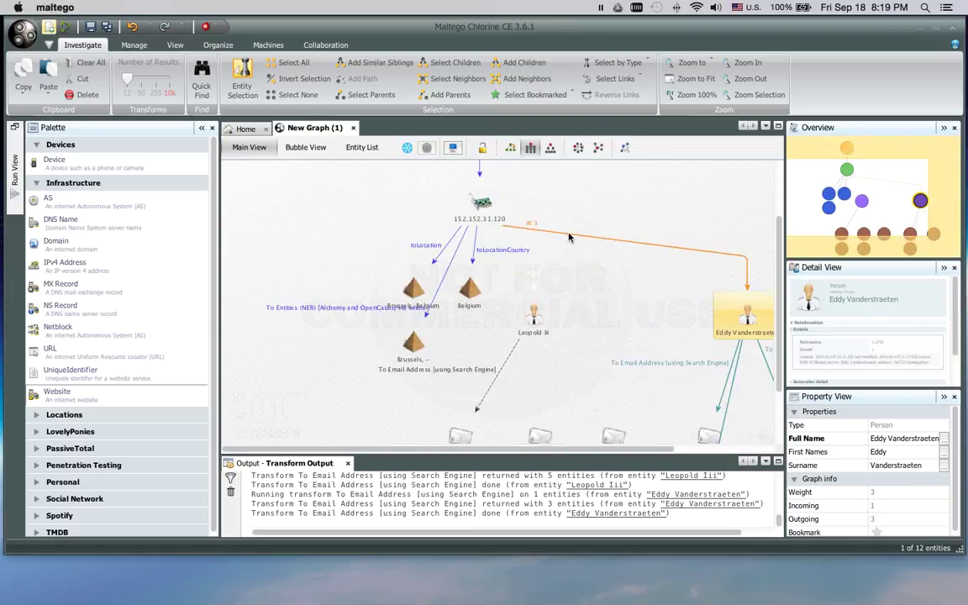
# - Try the circular layout on the graph and switch it to the organic layout
pyautogui.click(579, 148)
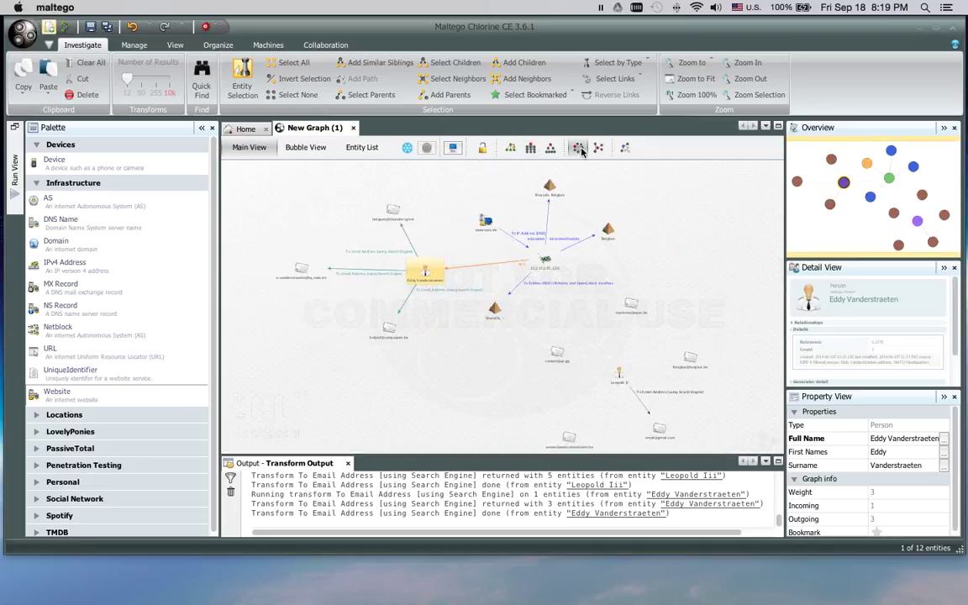
pyautogui.click(598, 148)
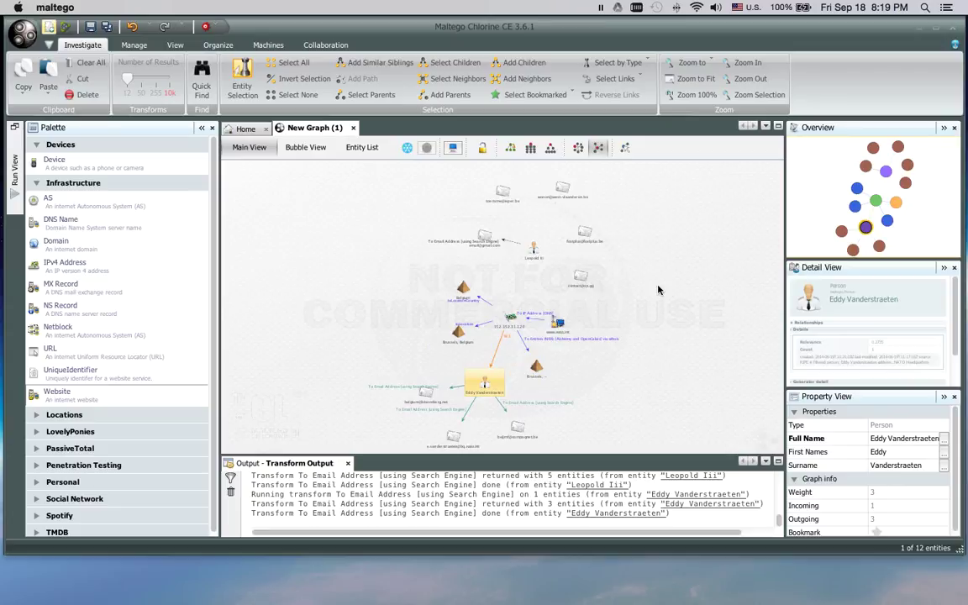
# - Show the graph in full-screen mode, fit it to the view and try panning in all four directions
pyautogui.click(453, 149)
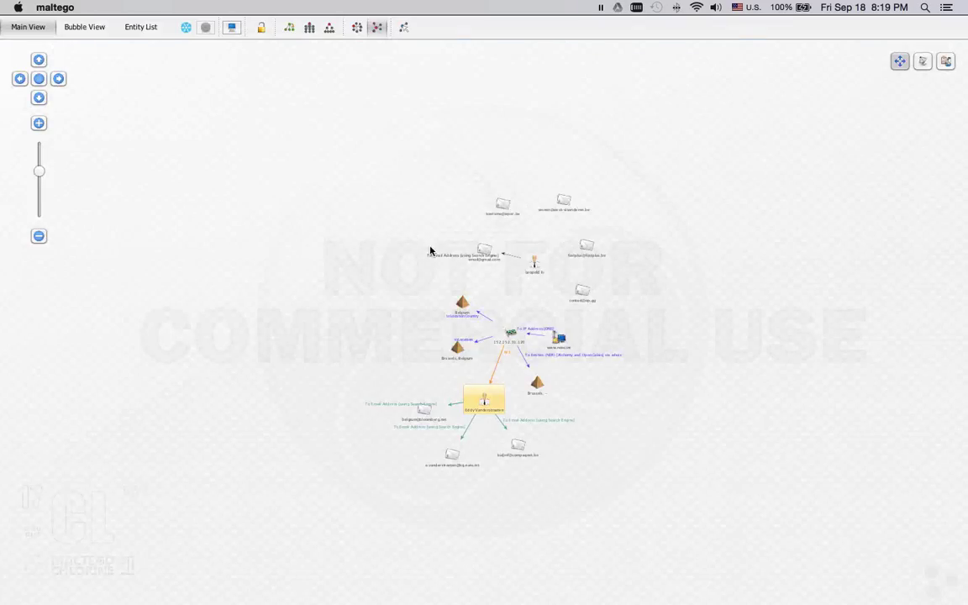
pyautogui.click(39, 79)
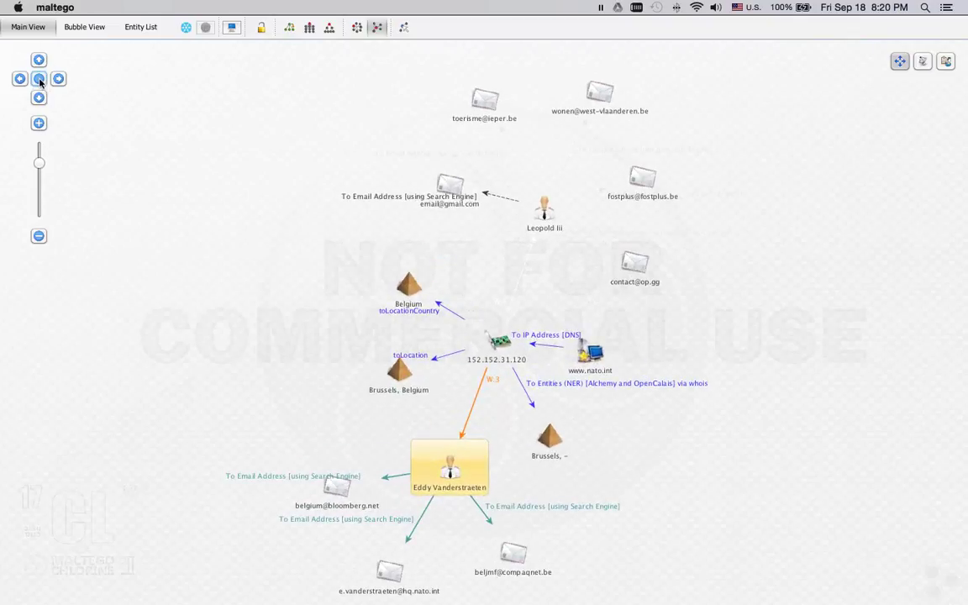
pyautogui.click(58, 78)
pyautogui.click(19, 78)
pyautogui.click(39, 97)
pyautogui.click(39, 60)
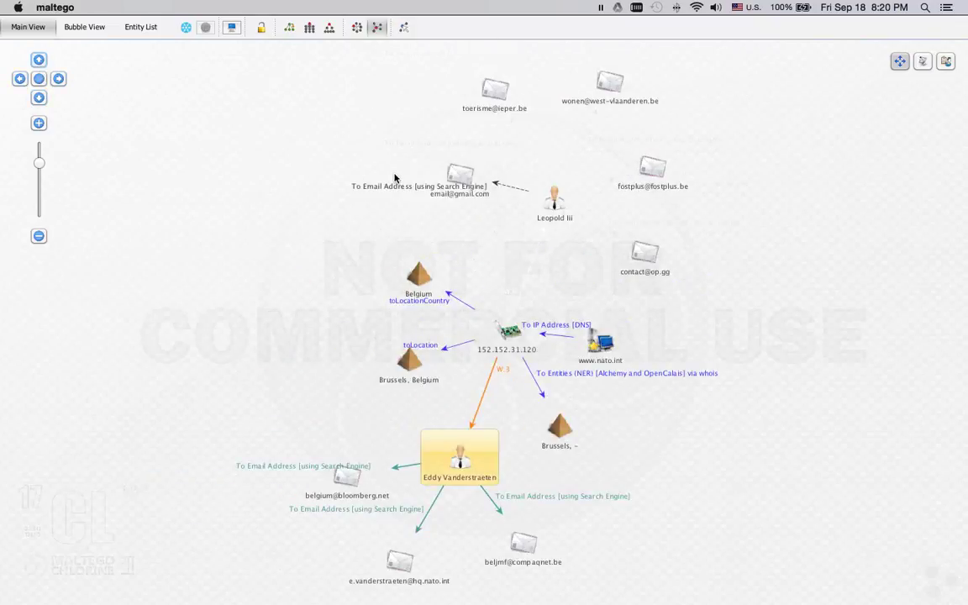
# - Reapply the organic layout to the graph and leave full-screen mode
pyautogui.click(377, 28)
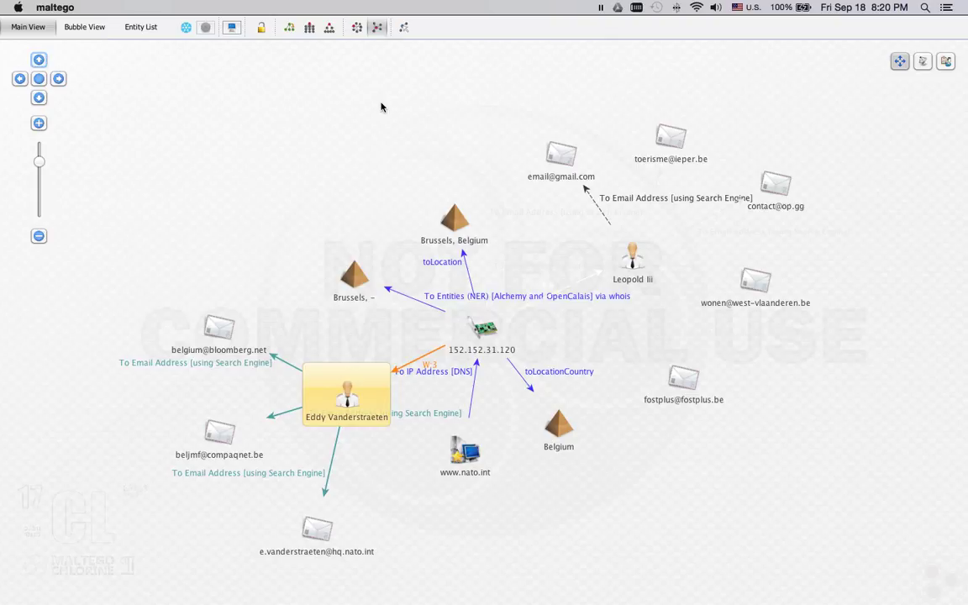
pyautogui.hotkey('alt', 'shift', 'Return')
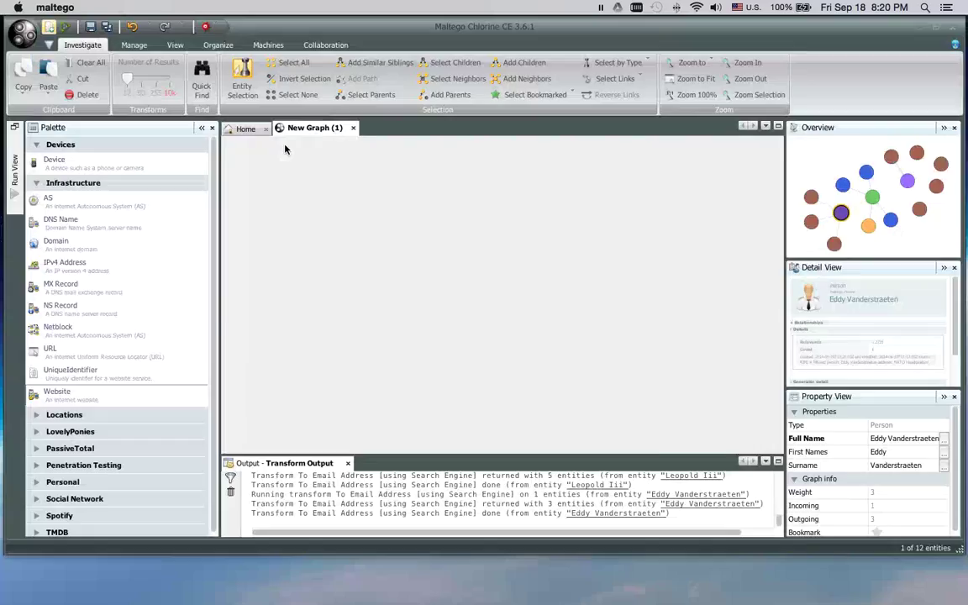